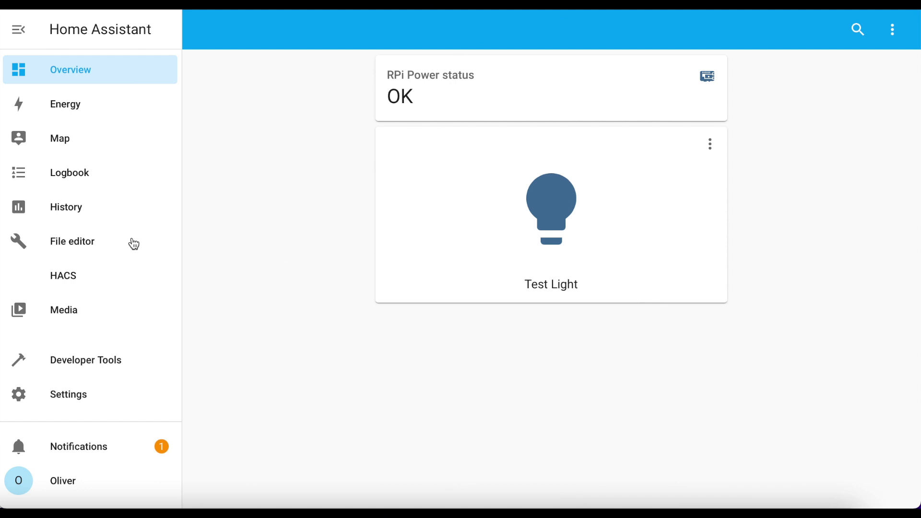
# Upload randomised_light_at_night.yaml into the blueprints/automation folder with the File editor.
pyautogui.click(81, 242)
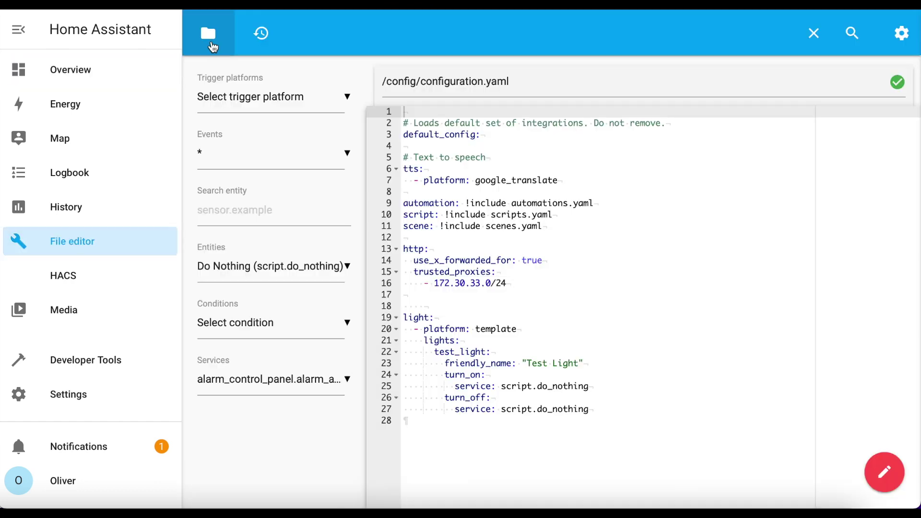
pyautogui.click(211, 41)
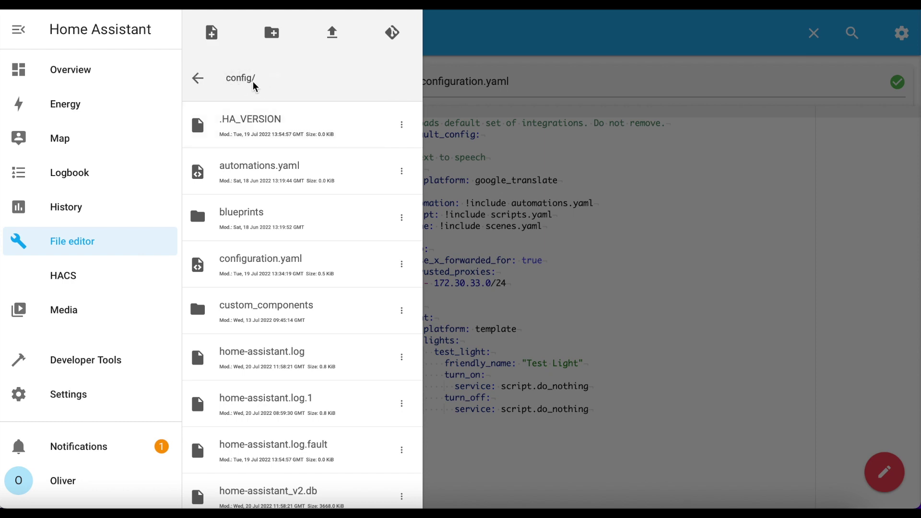
pyautogui.click(239, 222)
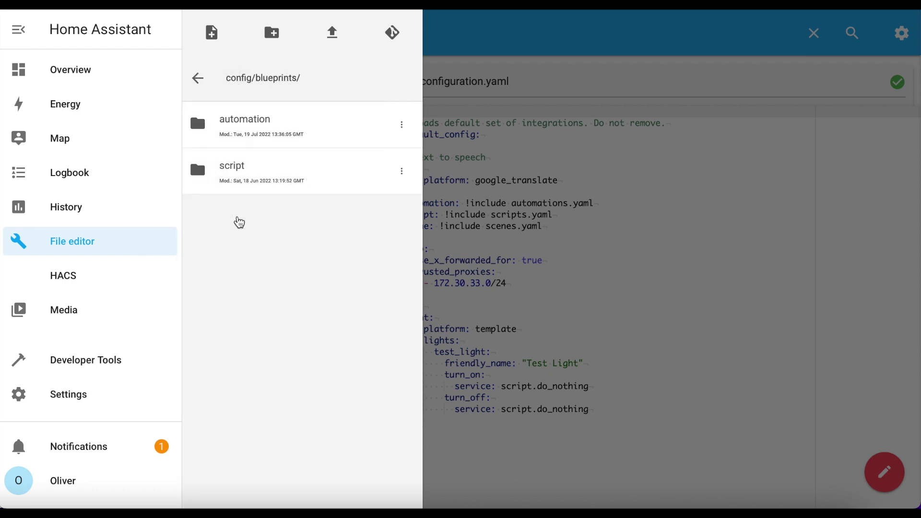
pyautogui.click(257, 132)
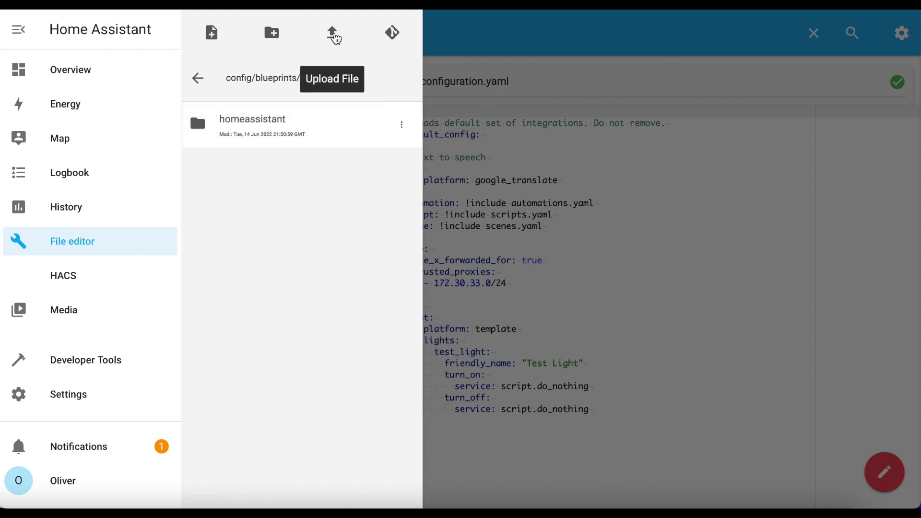
pyautogui.click(333, 35)
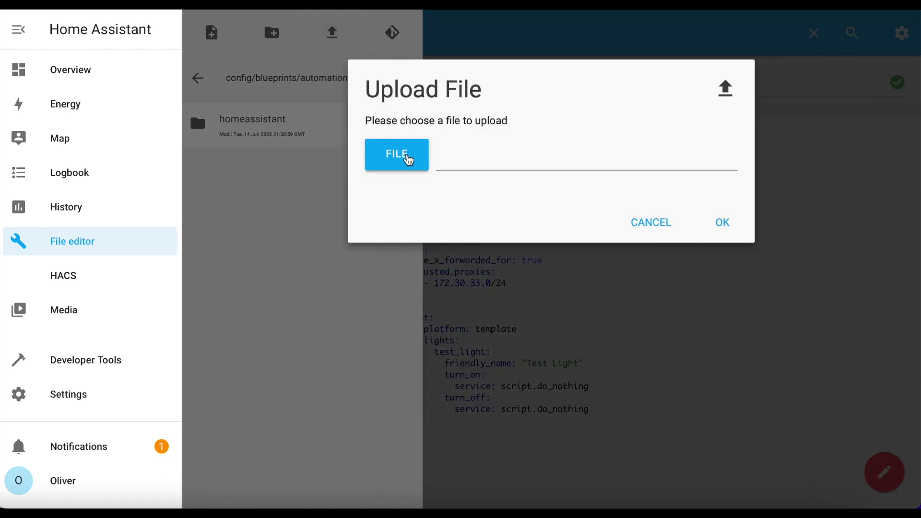
pyautogui.click(408, 158)
pyautogui.click(381, 145)
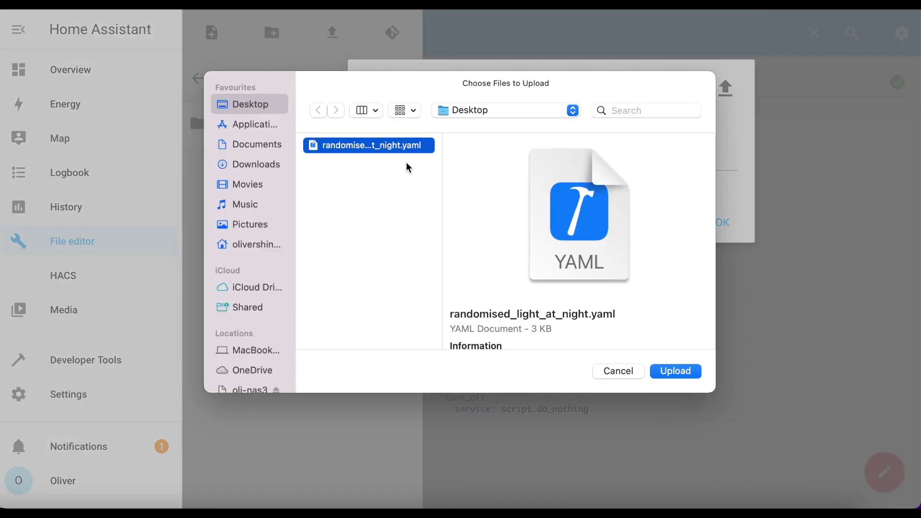
pyautogui.click(675, 371)
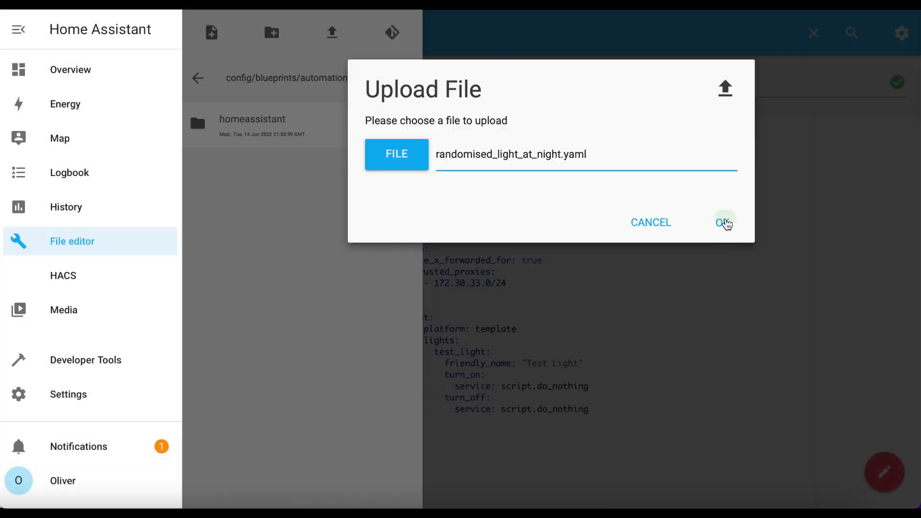
pyautogui.click(723, 222)
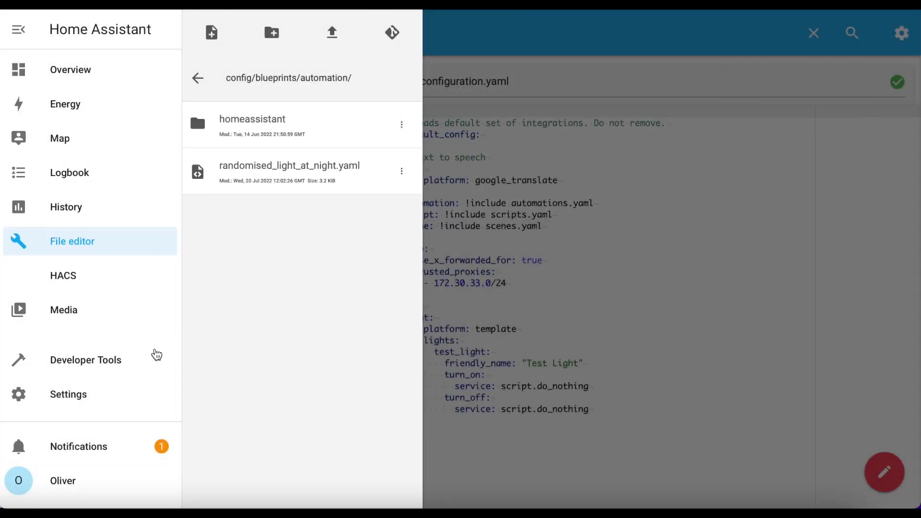
# Reload automations in Developer Tools so the new blueprint is picked up.
pyautogui.click(89, 361)
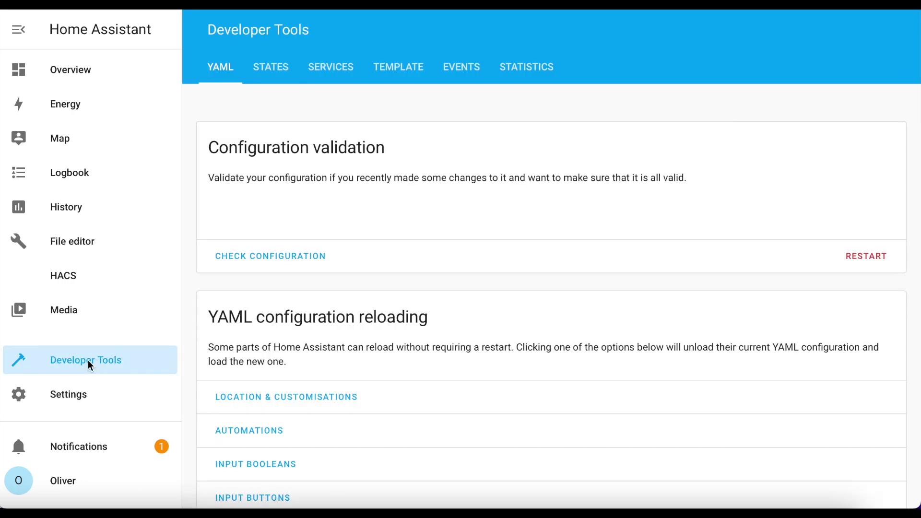
pyautogui.scroll(-2, 382, 349)
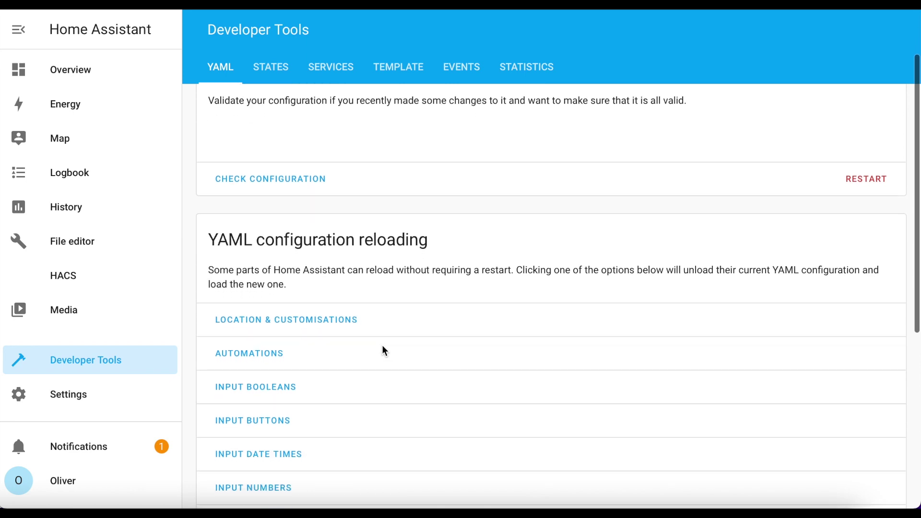
pyautogui.click(257, 343)
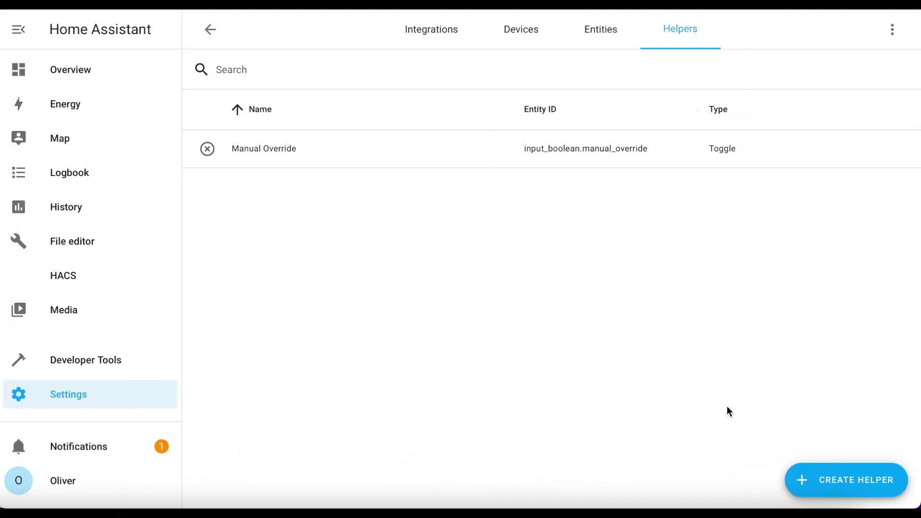
# Open the Create helper dialog from the Helpers page.
pyautogui.click(843, 482)
# Create a Toggle helper named 'Away Lighting'.
pyautogui.scroll(-5, 439, 319)
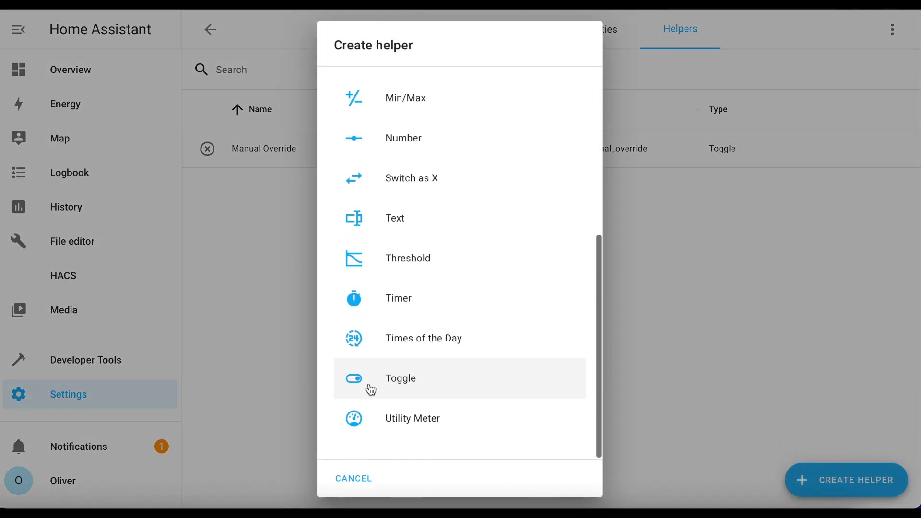
pyautogui.click(427, 389)
pyautogui.click(382, 235)
pyautogui.write('Awa')
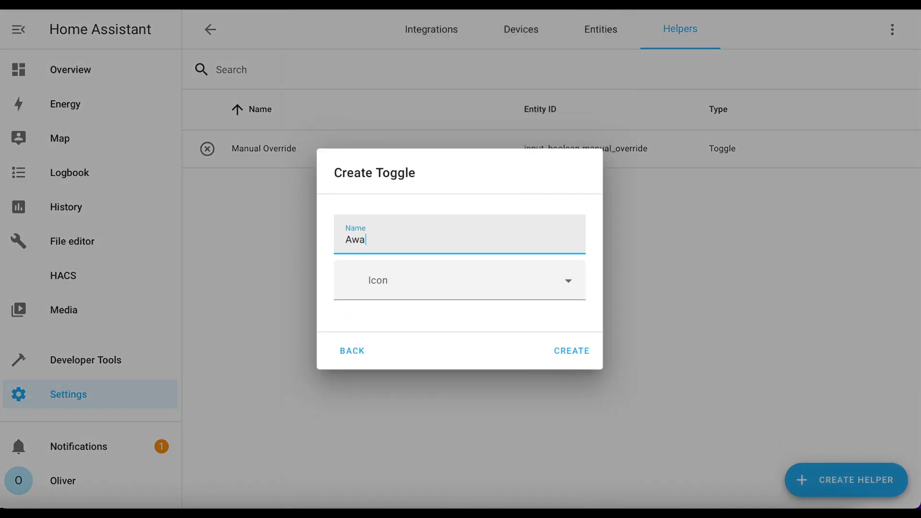
pyautogui.write('y Lighting')
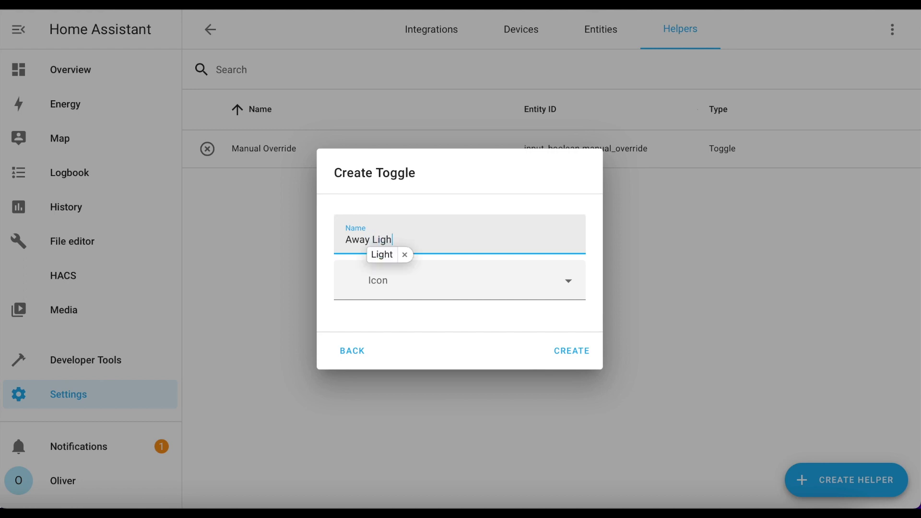
pyautogui.click(579, 355)
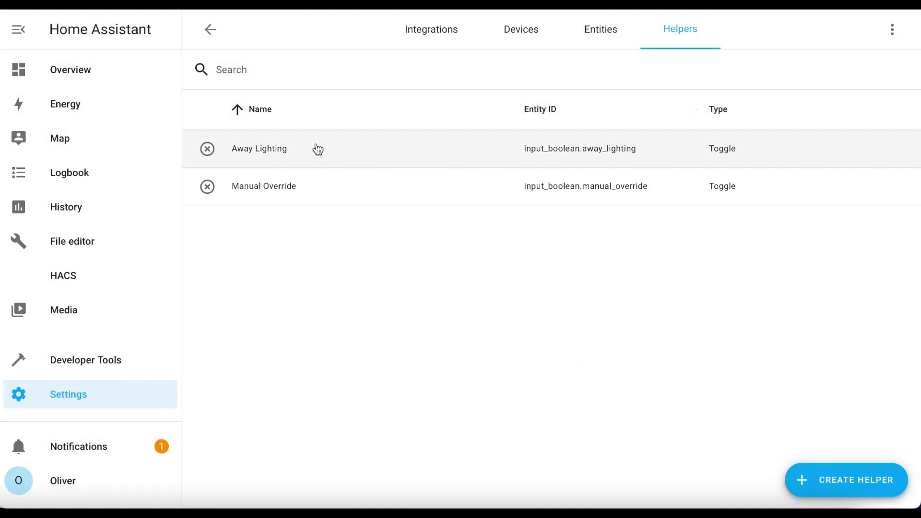
# Open the Away Lighting helper and test it by switching it on and back off.
pyautogui.click(318, 149)
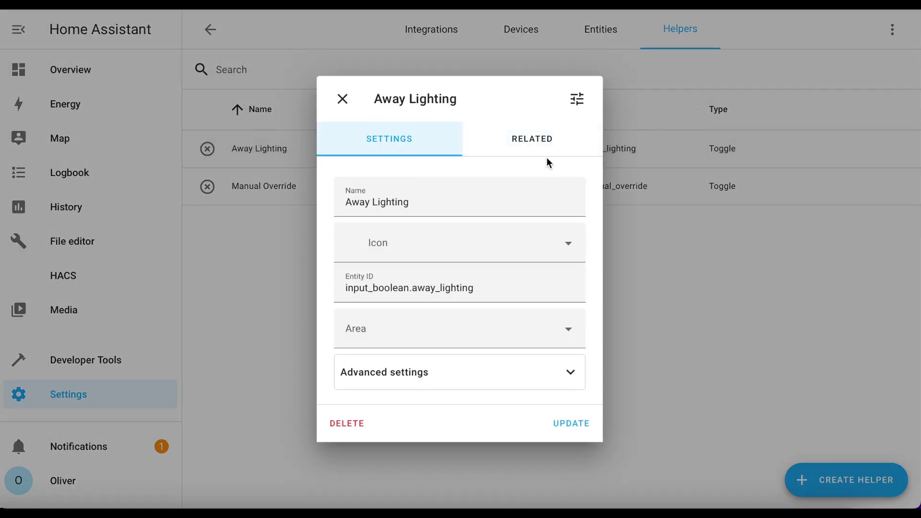
pyautogui.click(577, 101)
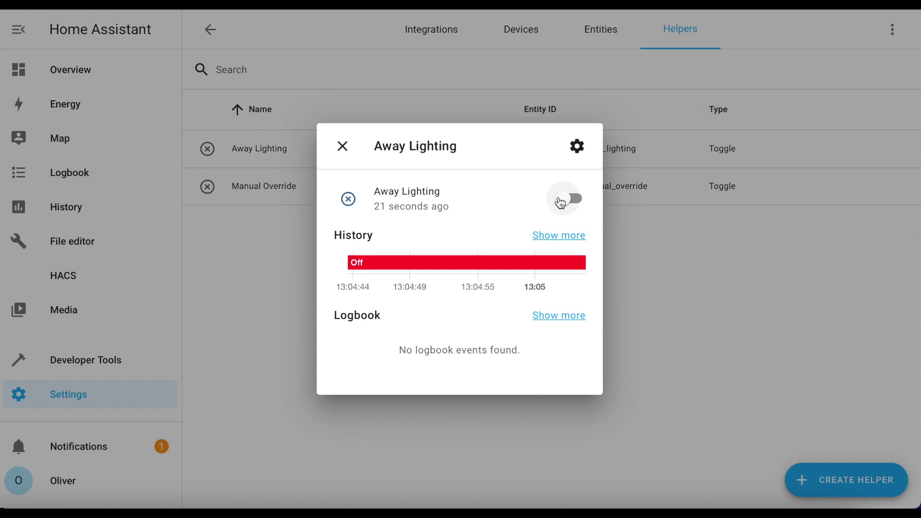
pyautogui.click(561, 203)
pyautogui.click(571, 180)
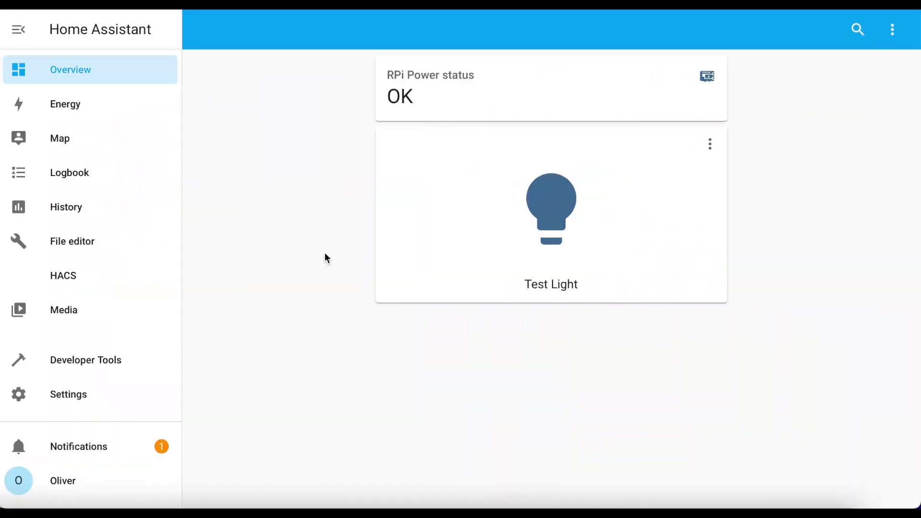
# Start a Randomised Light at Night blueprint automation named 'Away Light: Test Light'.
pyautogui.click(80, 398)
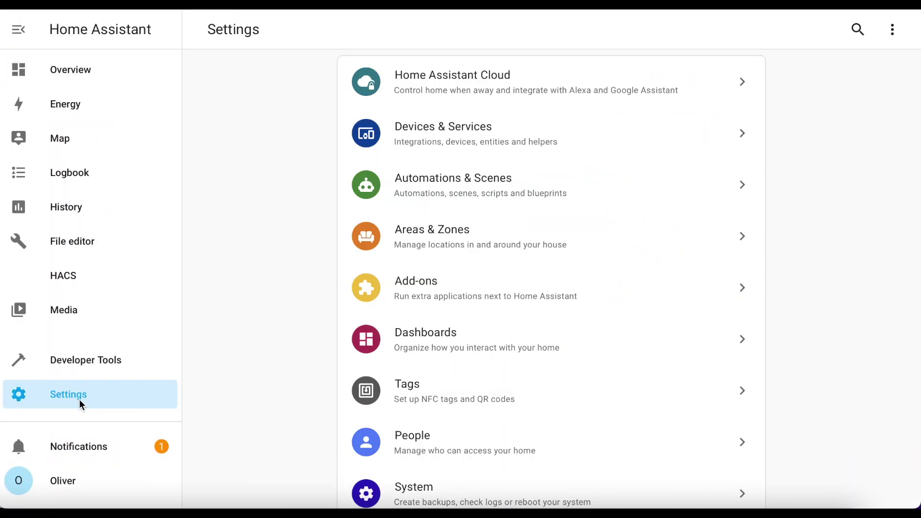
pyautogui.click(460, 194)
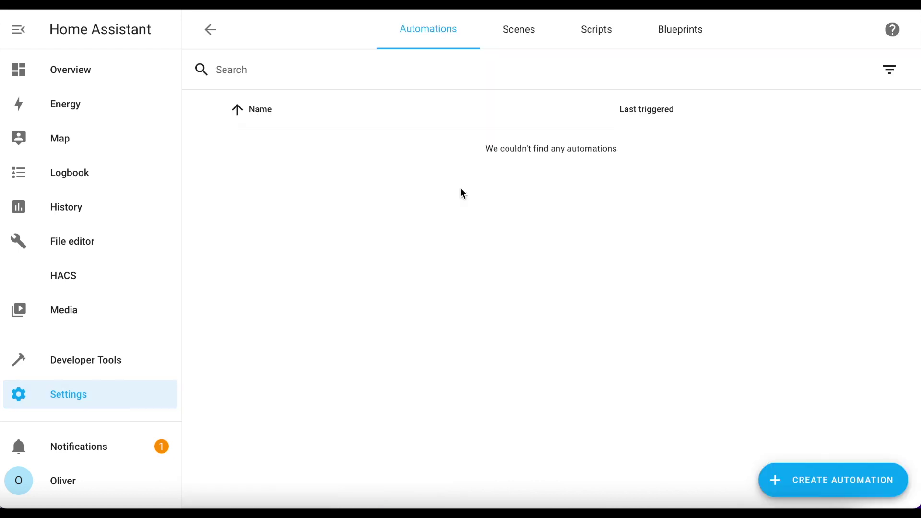
pyautogui.click(820, 479)
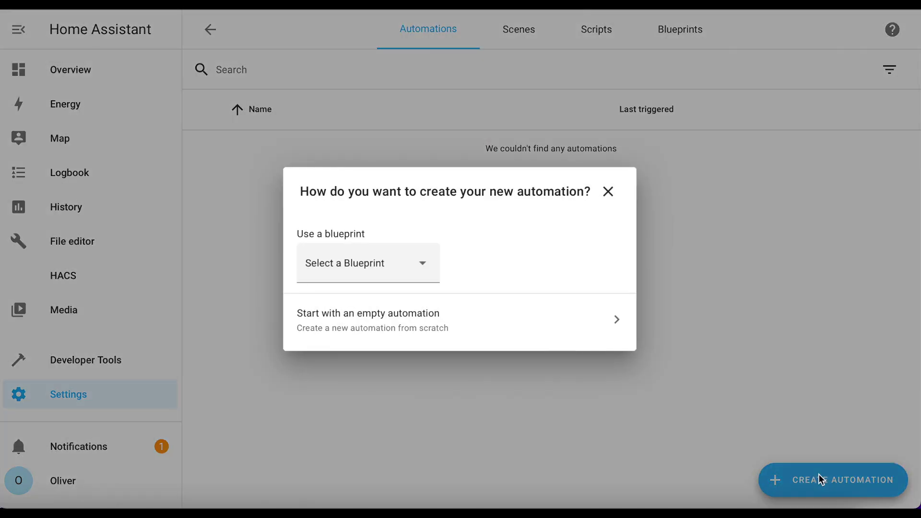
pyautogui.click(438, 271)
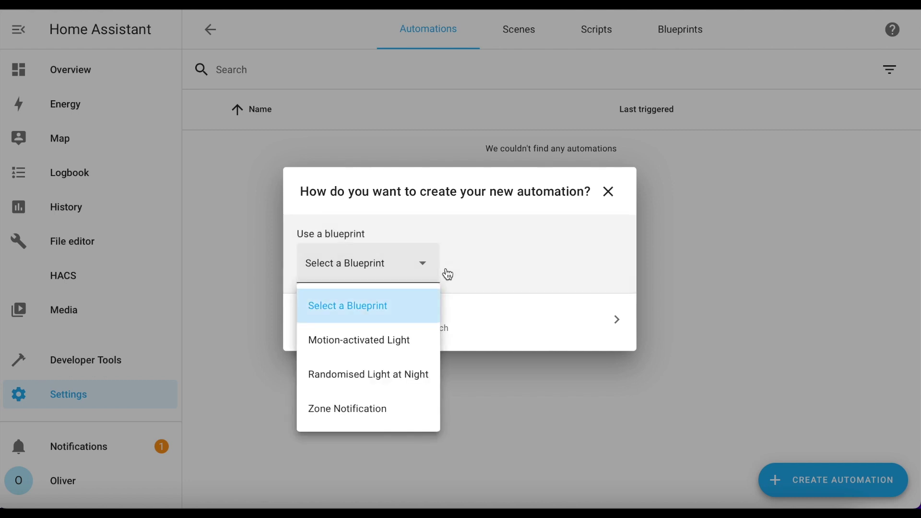
pyautogui.click(398, 379)
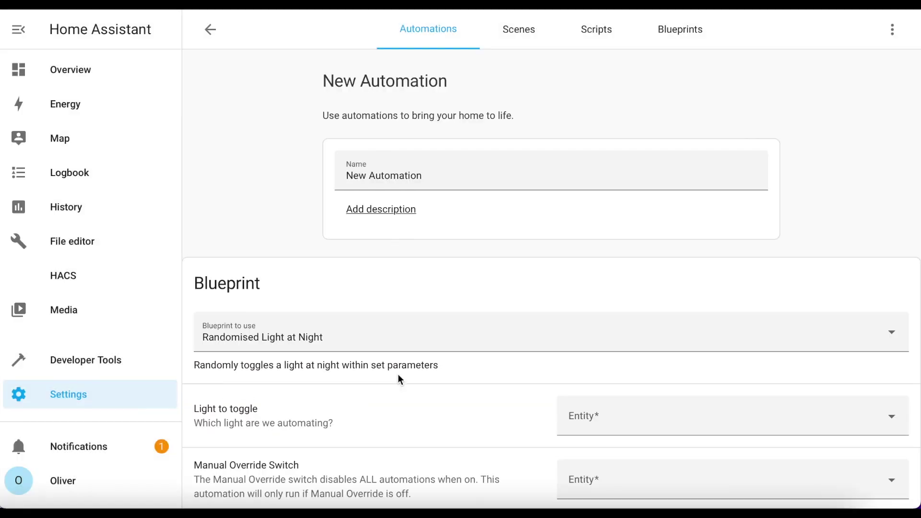
pyautogui.tripleClick(440, 175)
pyautogui.write('Away Light: Test Light')
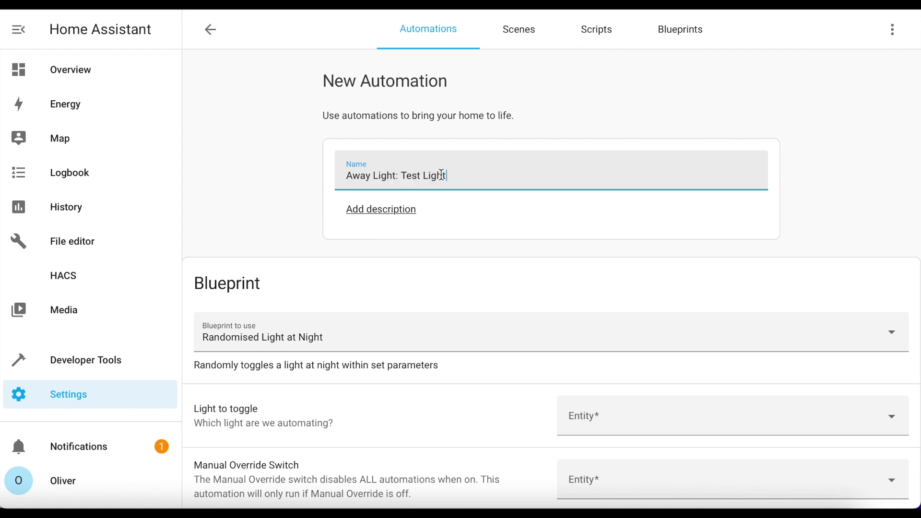
# Select Test Light, Manual Override and Away Lighting as the automation's three entities.
pyautogui.scroll(-4, 468, 211)
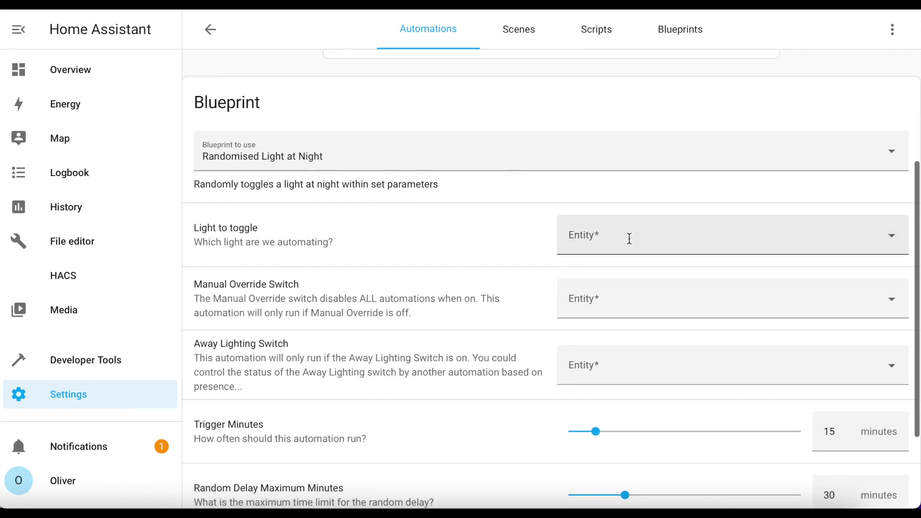
pyautogui.click(629, 238)
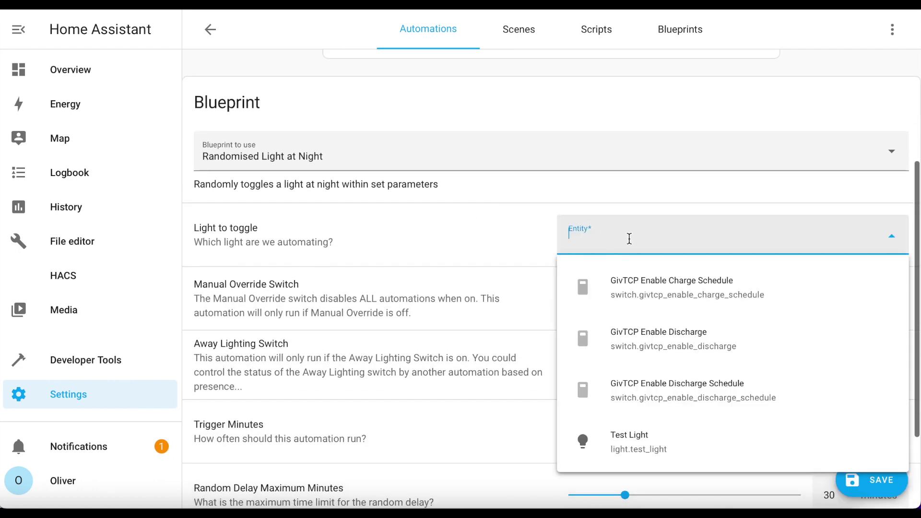
pyautogui.click(648, 453)
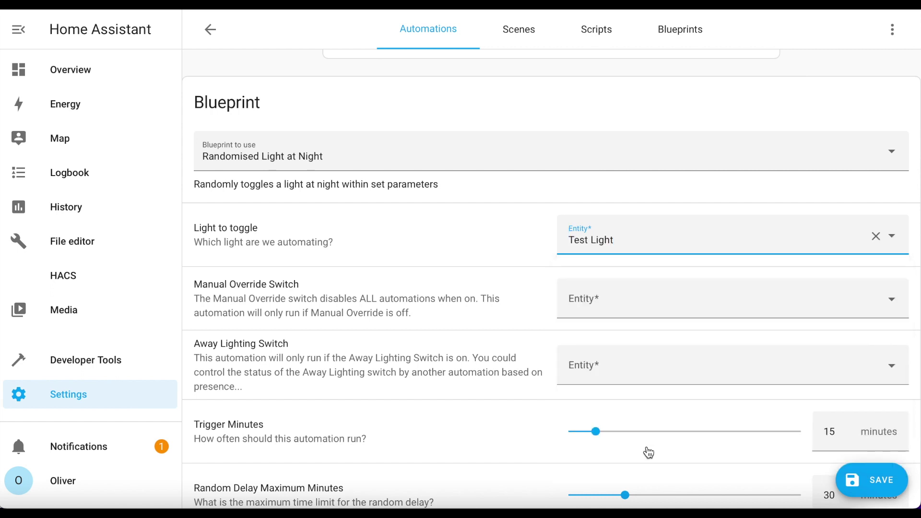
pyautogui.click(611, 304)
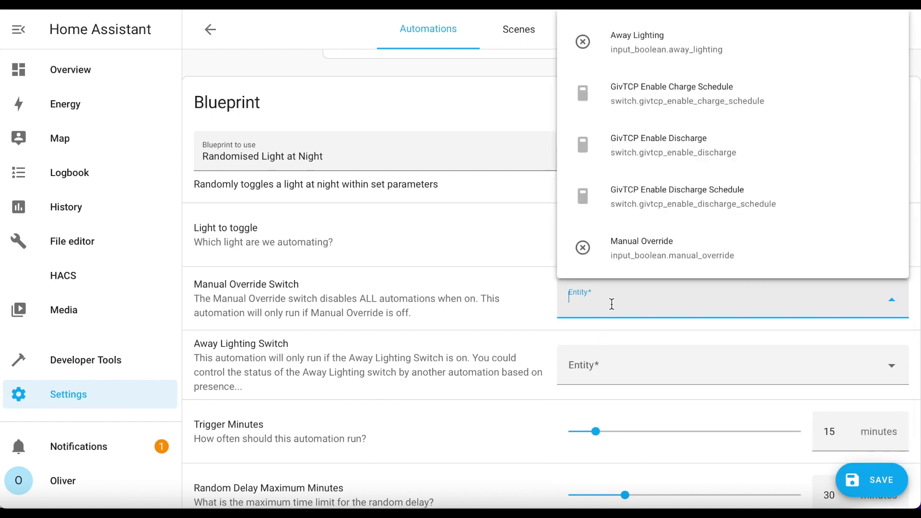
pyautogui.click(648, 252)
pyautogui.click(599, 363)
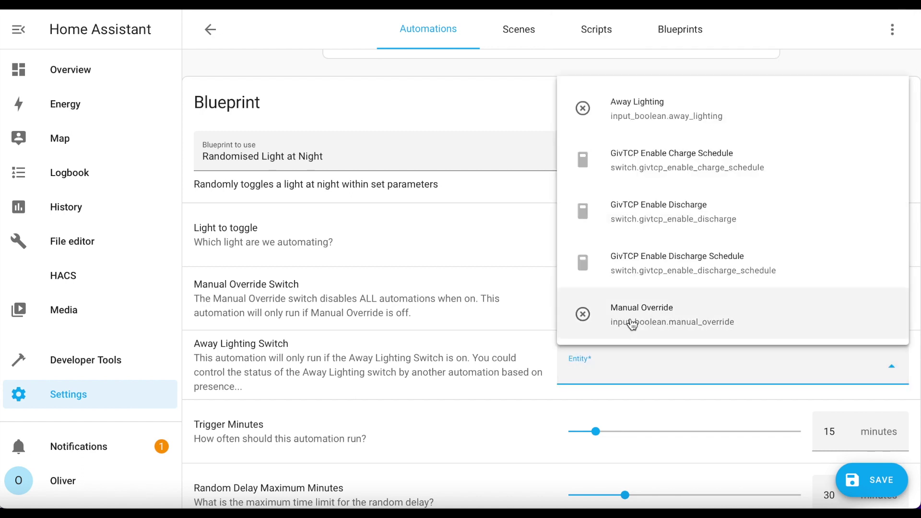
pyautogui.click(638, 115)
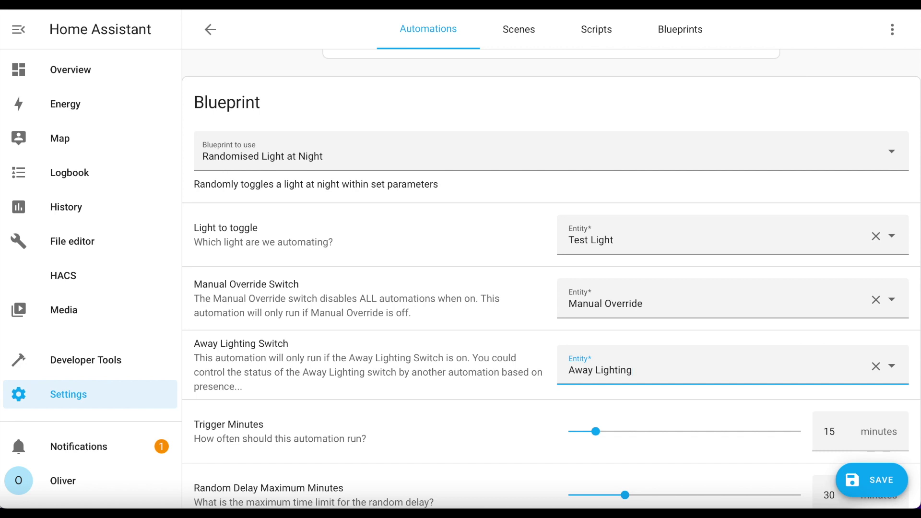
pyautogui.scroll(-3, 496, 416)
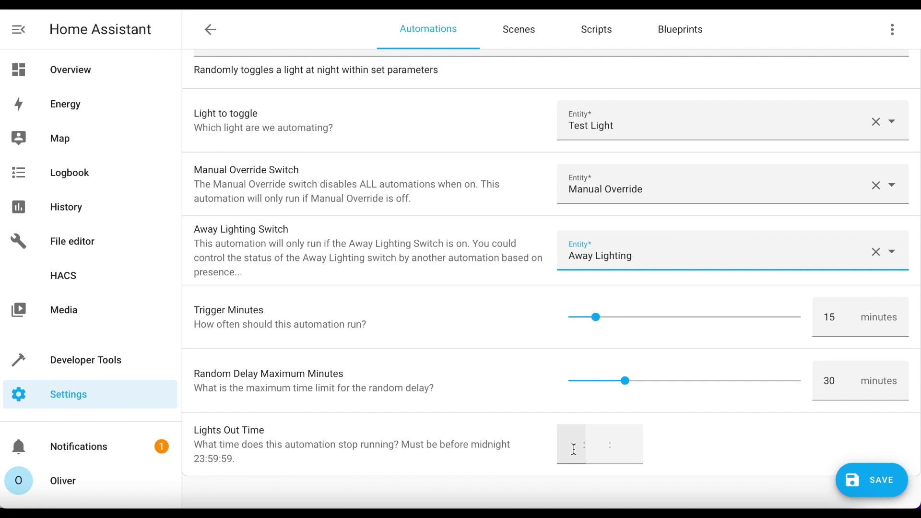
# Set the Lights Out Time to 23:00:00 and save the automation.
pyautogui.click(574, 449)
pyautogui.write('23')
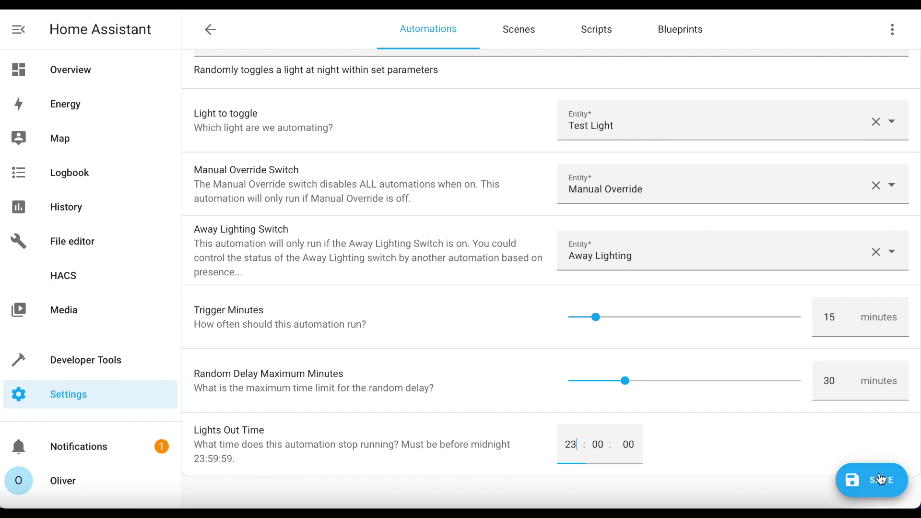
pyautogui.click(880, 480)
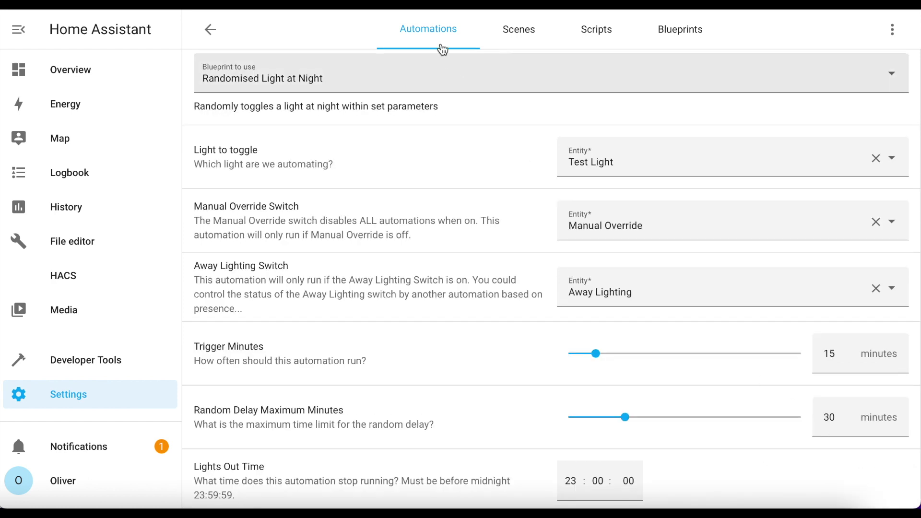
# Return to the automations list and review the Away Light: Living Room YAML.
pyautogui.click(442, 38)
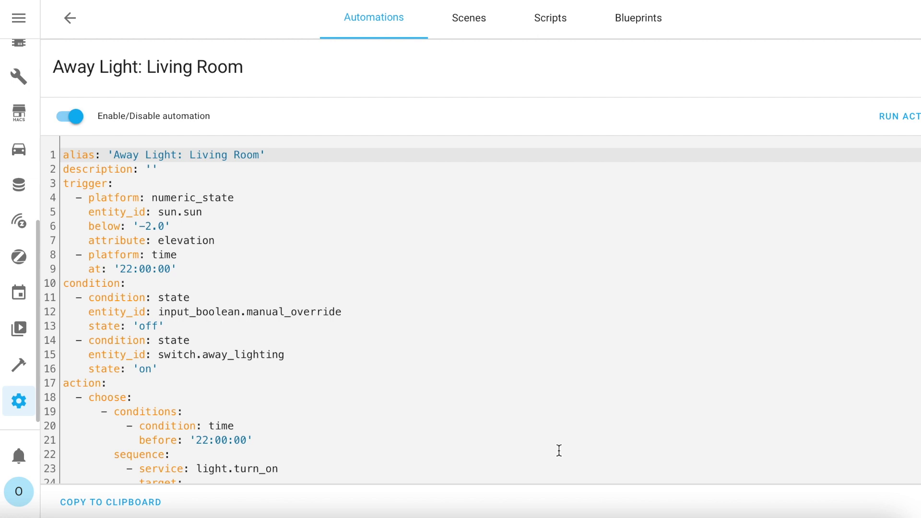
pyautogui.scroll(-3, 558, 449)
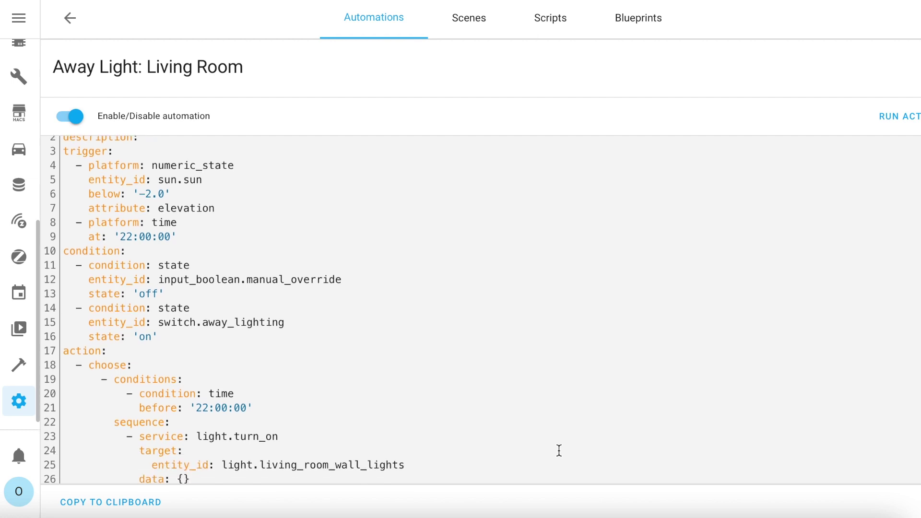
pyautogui.scroll(-3, 559, 449)
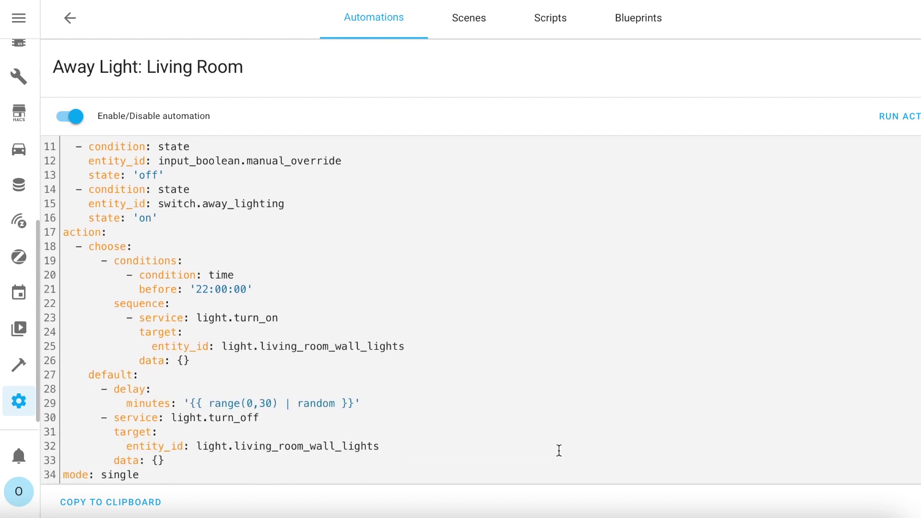